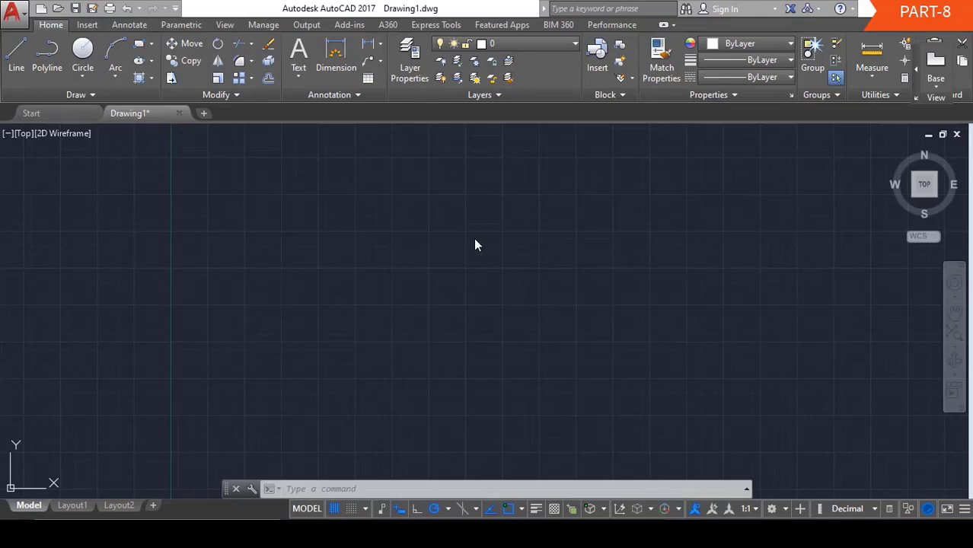
# Step: Draw an ellipse with ELL right of centre: 300-unit axis, 50 units to the other axis
pyautogui.click(342, 490)
pyautogui.press('Escape')
pyautogui.press('Escape')
pyautogui.press('Escape')
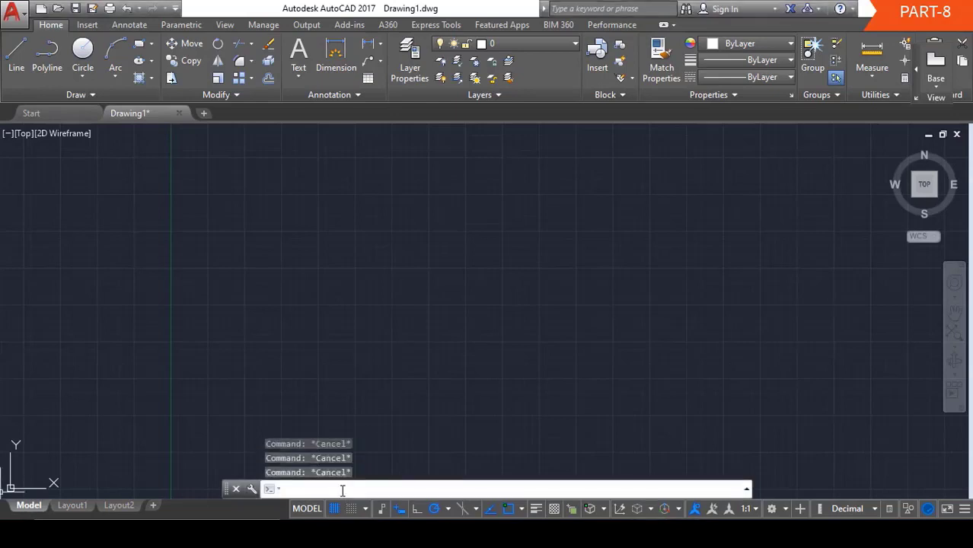
pyautogui.write('EL')
pyautogui.write('L')
pyautogui.press('Return')
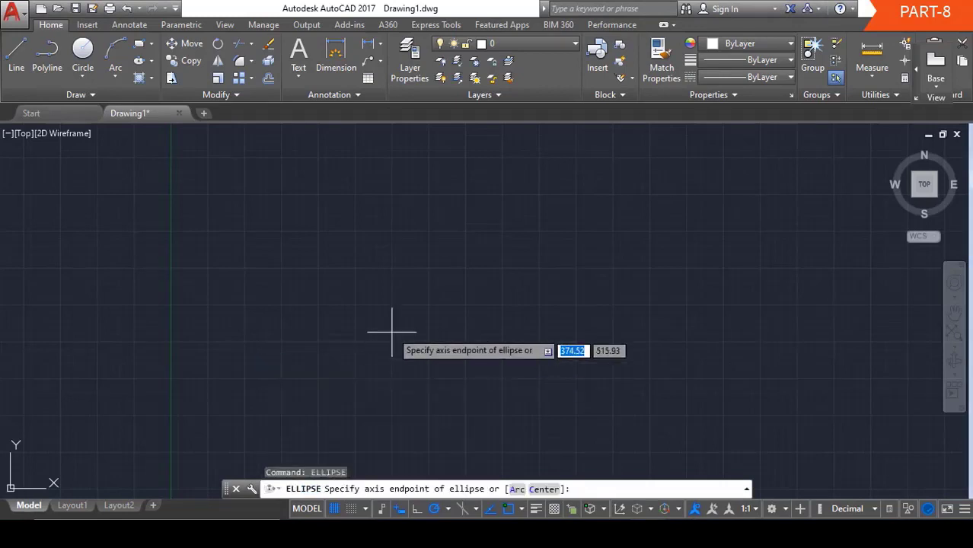
pyautogui.click(503, 256)
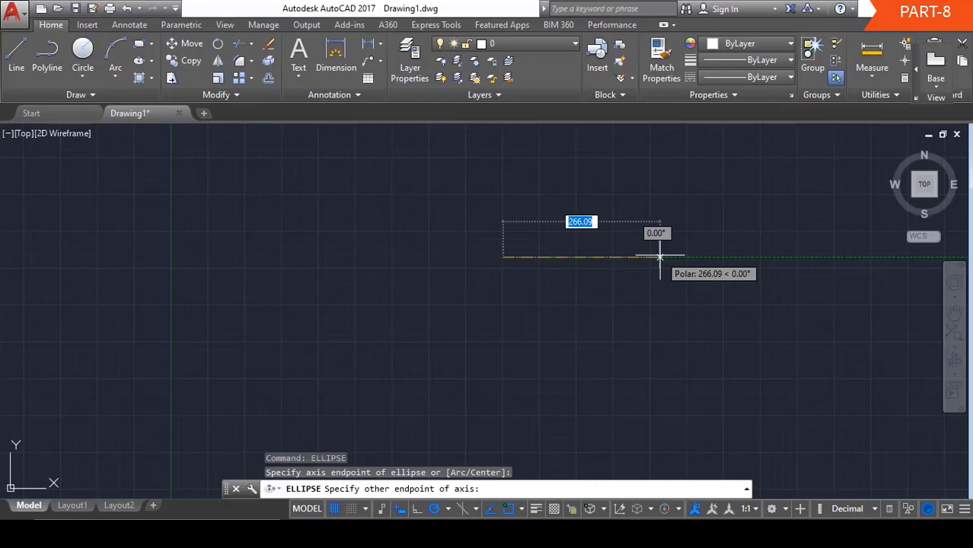
pyautogui.write('3')
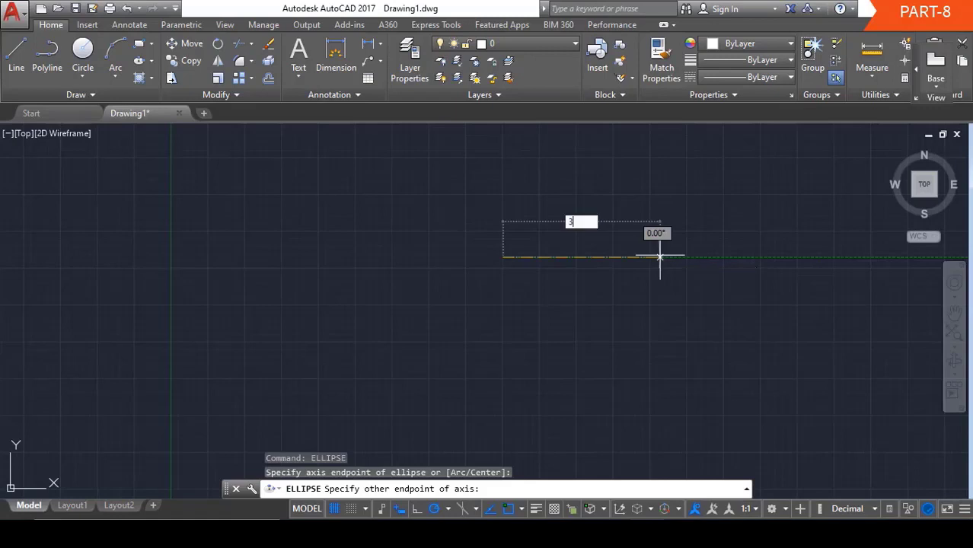
pyautogui.write('00')
pyautogui.press('Return')
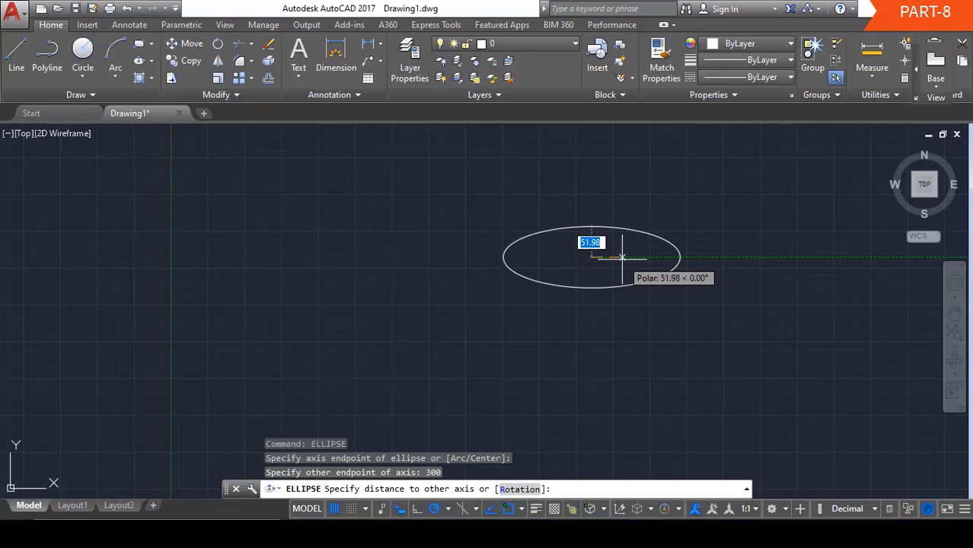
pyautogui.write('50')
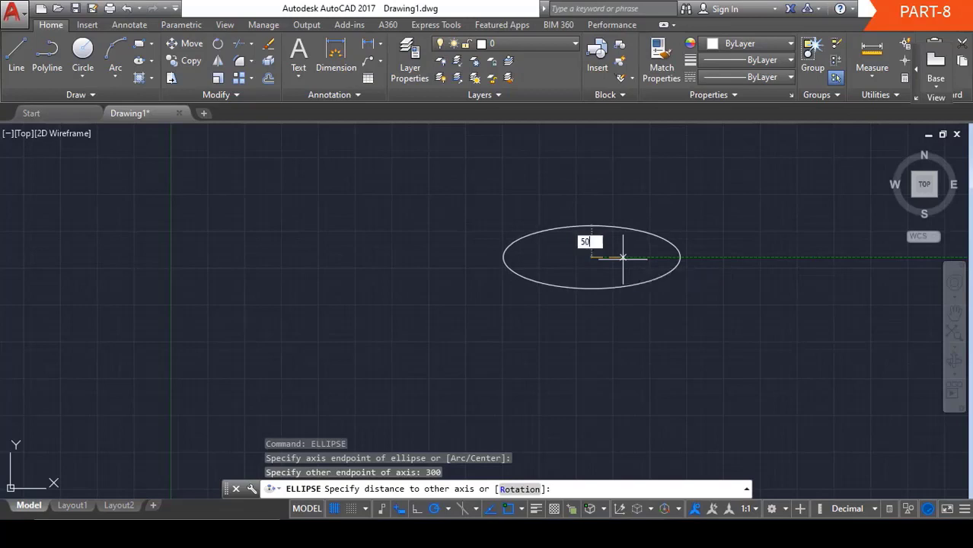
pyautogui.press('Return')
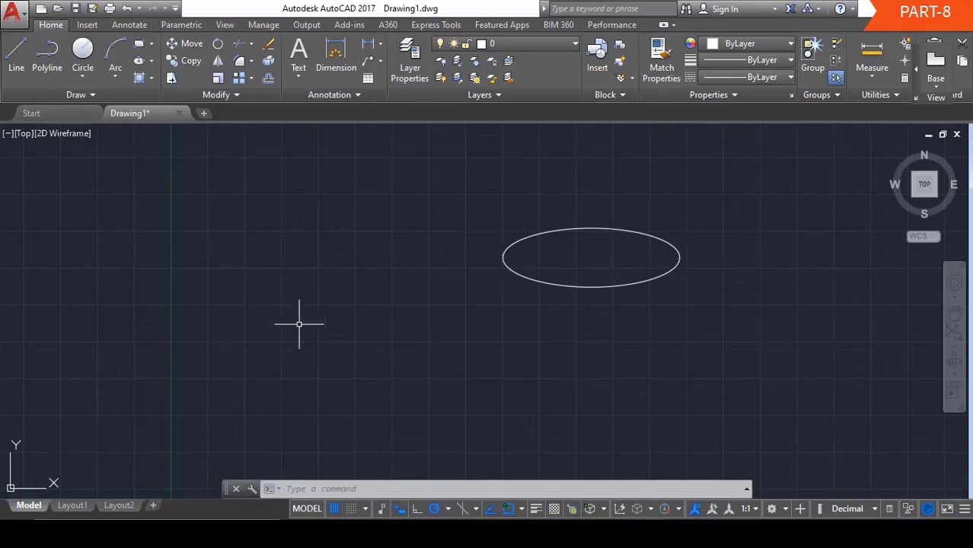
# Step: Draw a second ellipse at lower left with a 400-unit axis and 100 to the other axis
pyautogui.press('Escape')
pyautogui.press('Escape')
pyautogui.press('Escape')
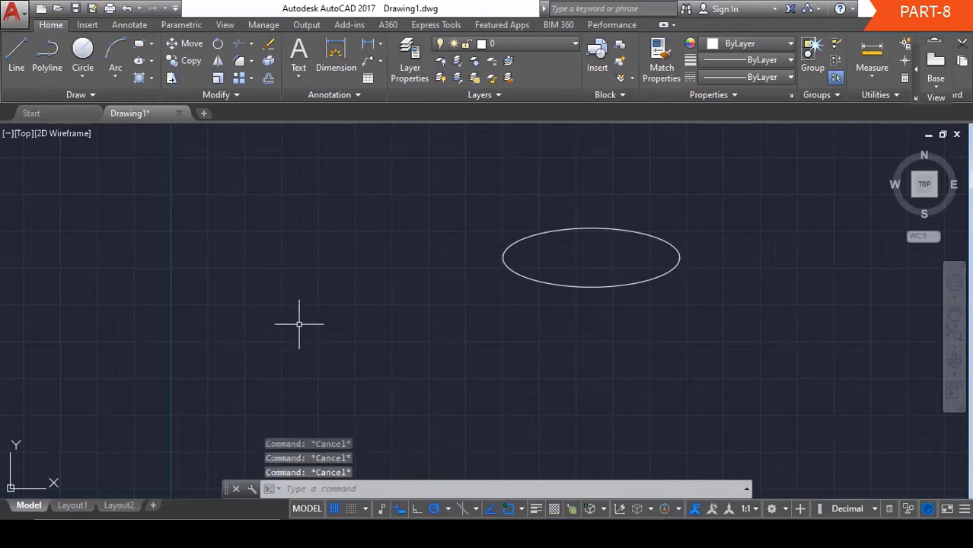
pyautogui.write('el')
pyautogui.press('Return')
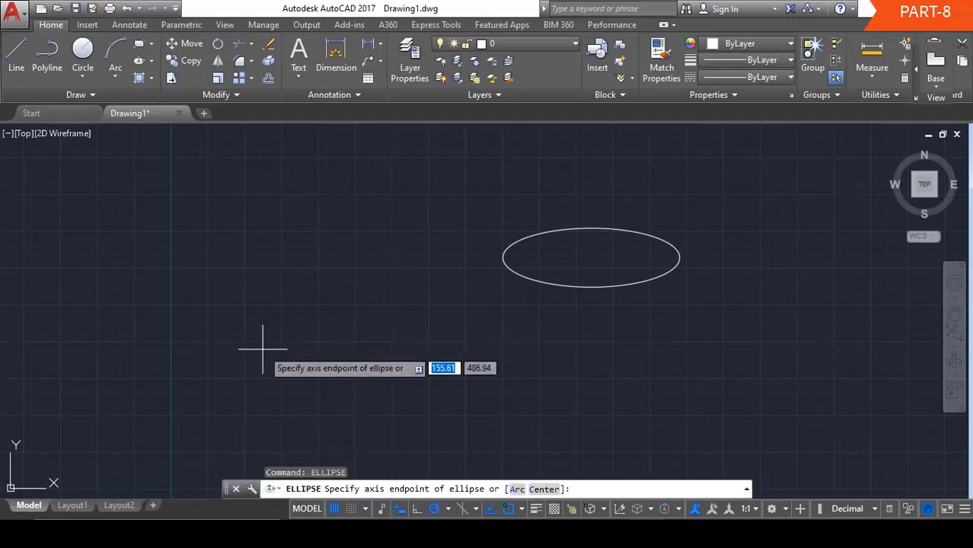
pyautogui.click(262, 349)
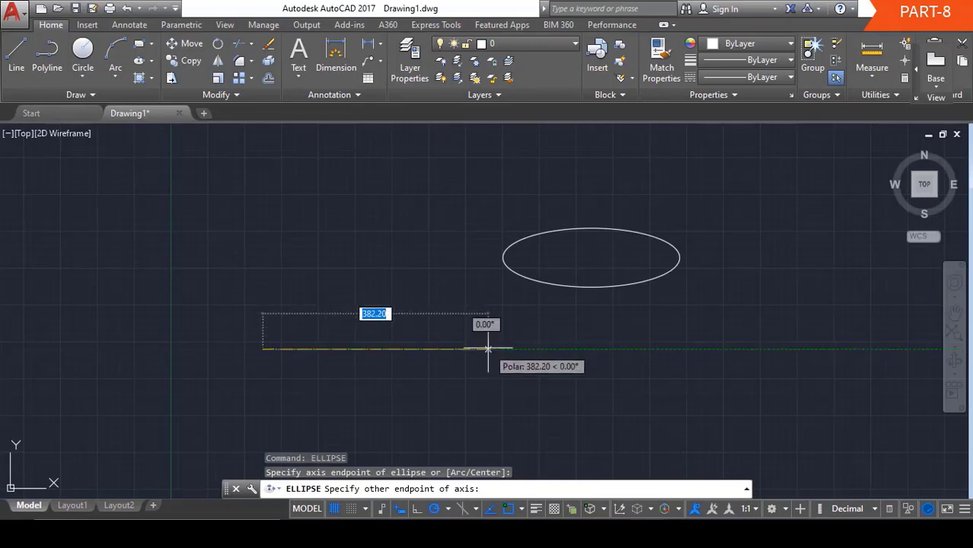
pyautogui.write('400')
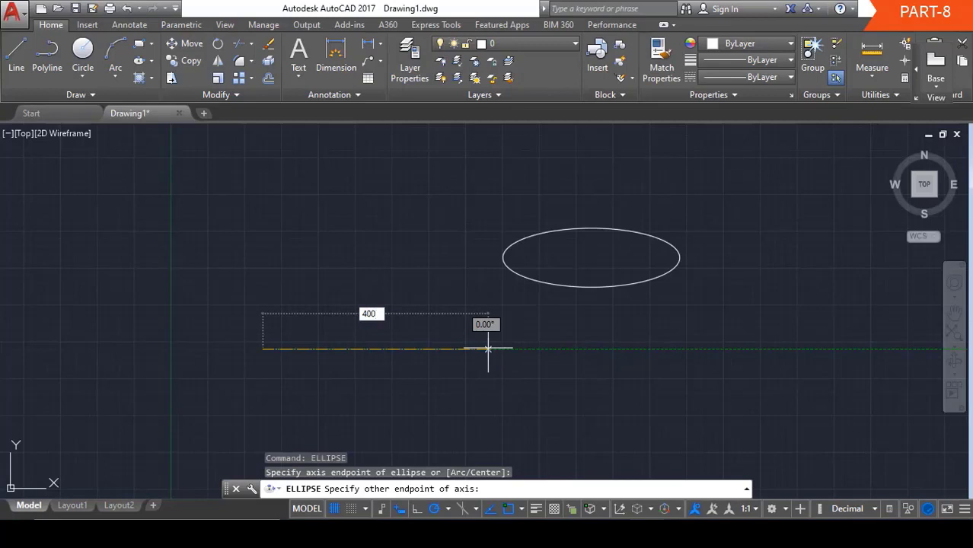
pyautogui.press('Return')
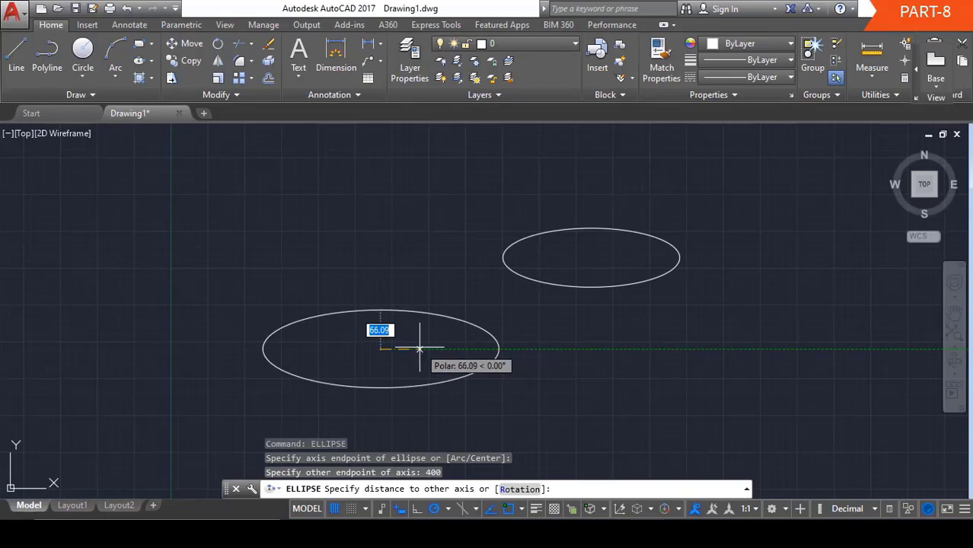
pyautogui.write('100')
pyautogui.press('Return')
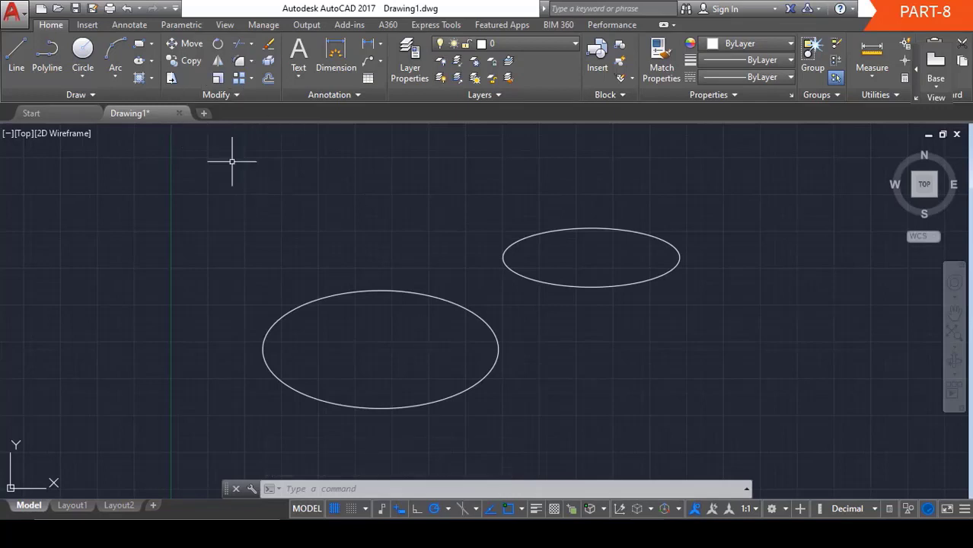
# Step: Draw a small ellipse at upper left by picking its axis endpoints and height on screen
pyautogui.write('ell')
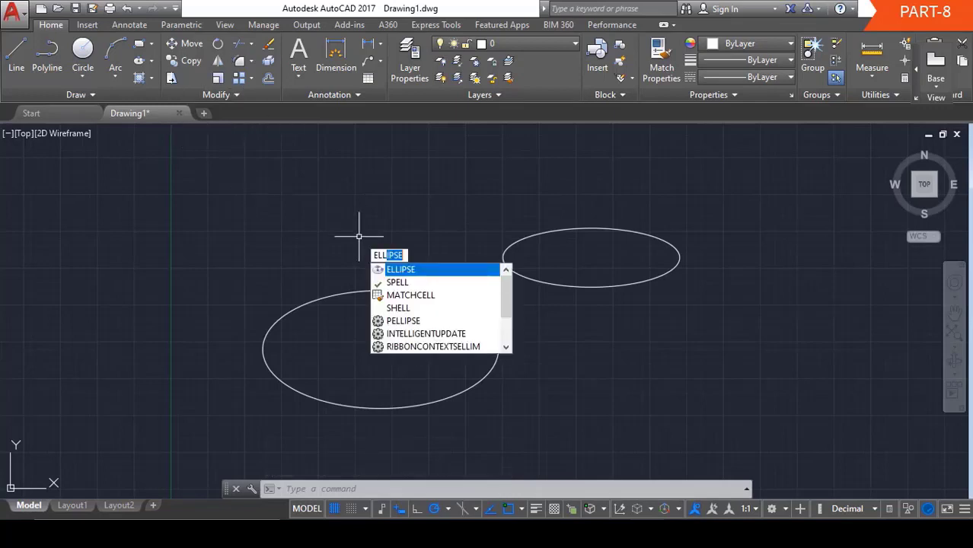
pyautogui.press('Return')
pyautogui.click(221, 183)
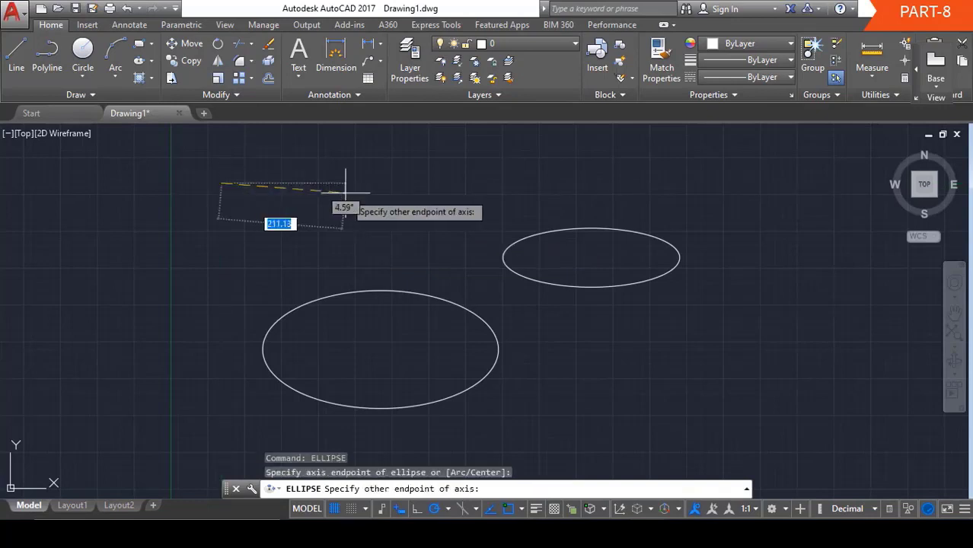
pyautogui.click(343, 183)
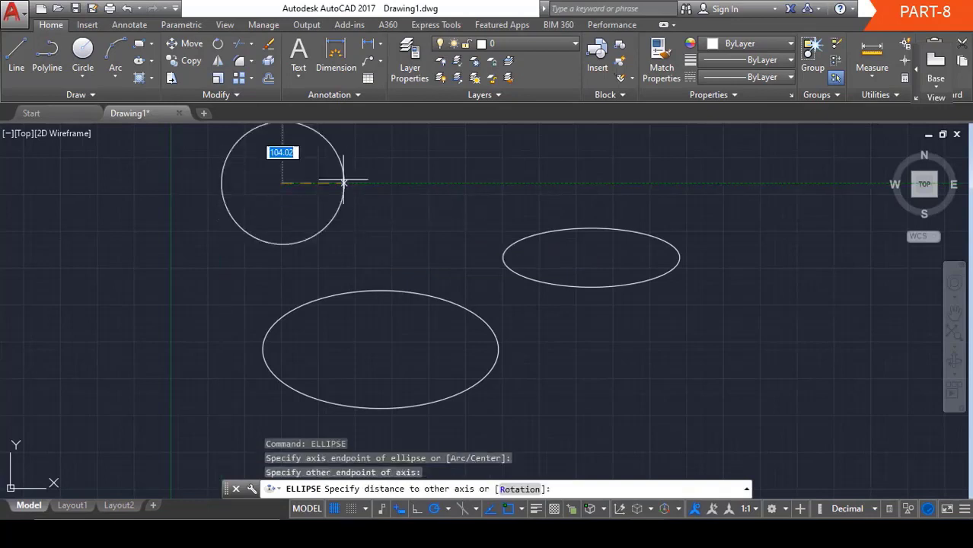
pyautogui.click(298, 183)
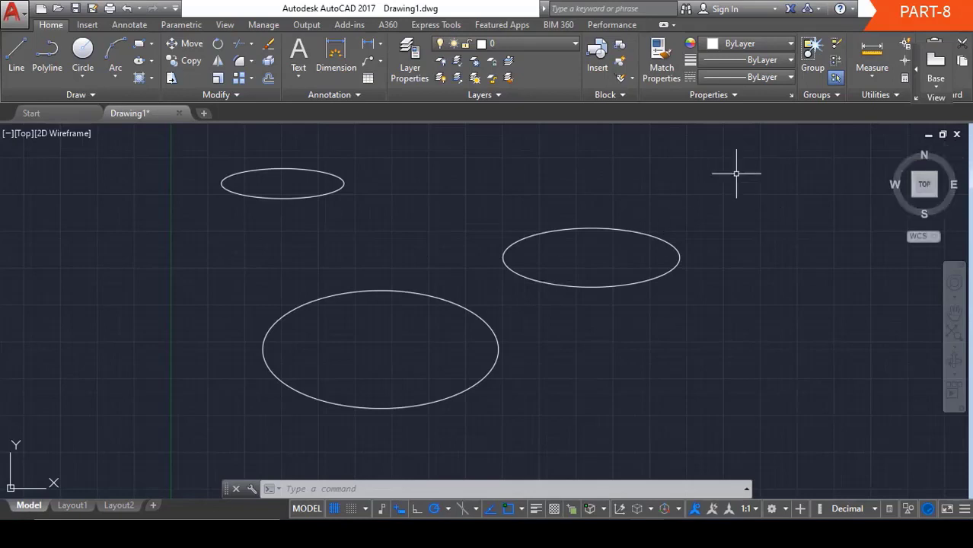
# Step: Erase all three ellipses with a crossing window selection
pyautogui.click(744, 149)
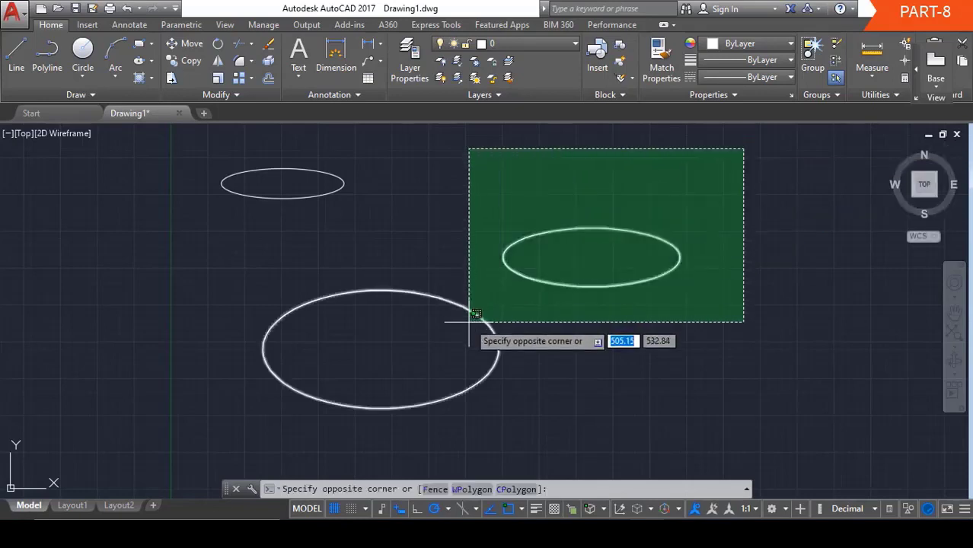
pyautogui.click(280, 407)
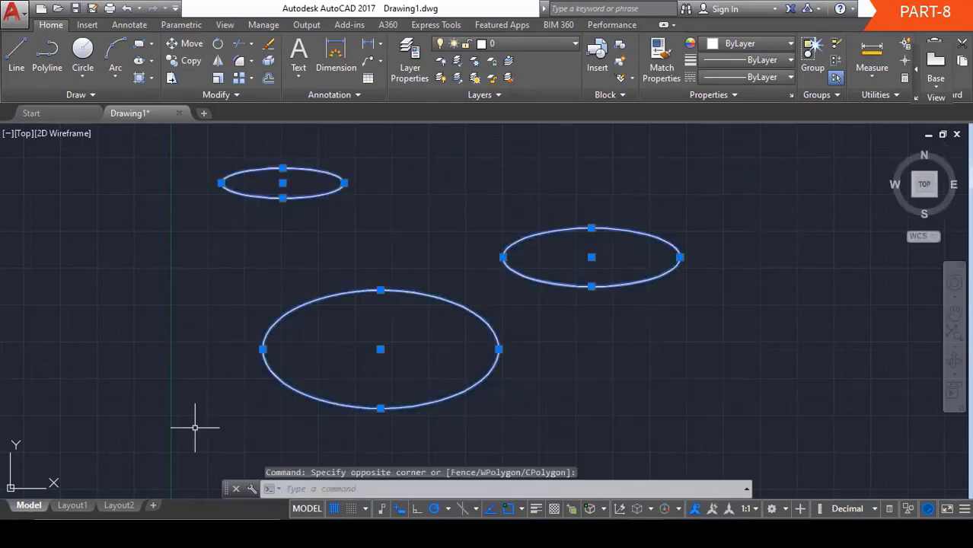
pyautogui.press('Delete')
# Step: Draw an ellipse with a 100-unit axis and 50 units to the other axis
pyautogui.write('ELL')
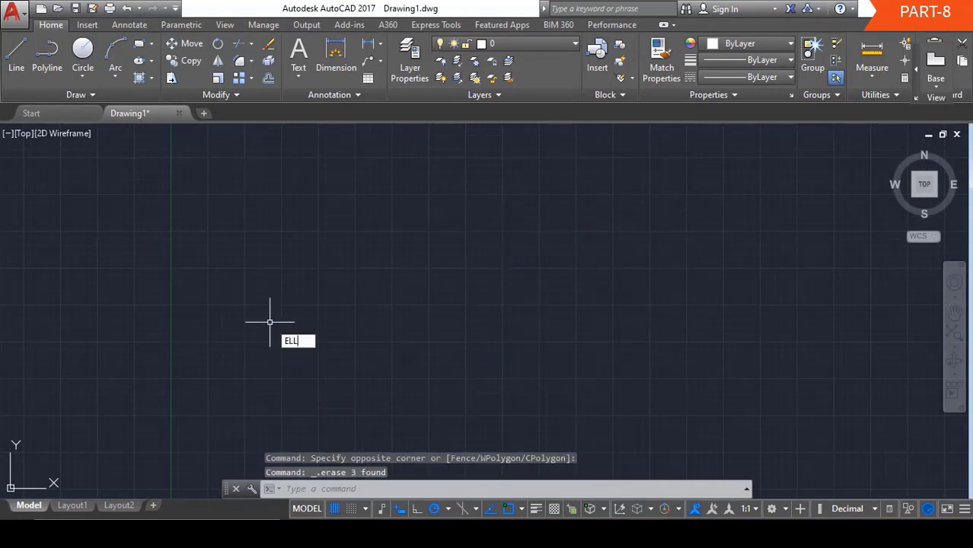
pyautogui.press('Return')
pyautogui.click(267, 217)
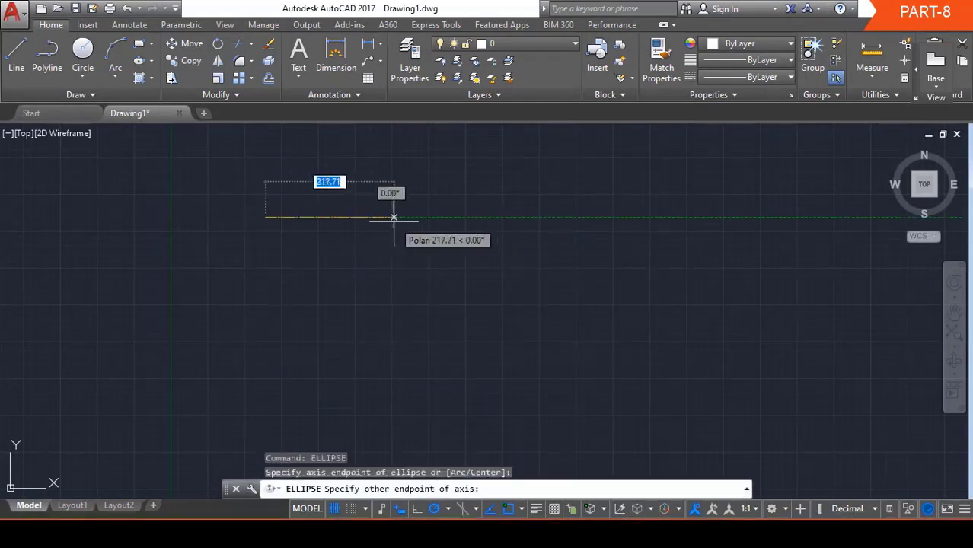
pyautogui.write('100')
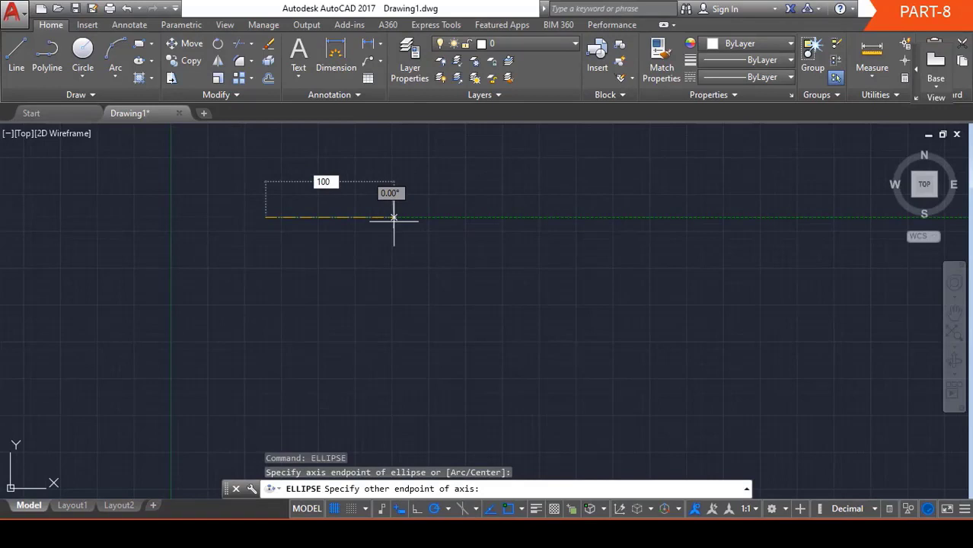
pyautogui.press('Return')
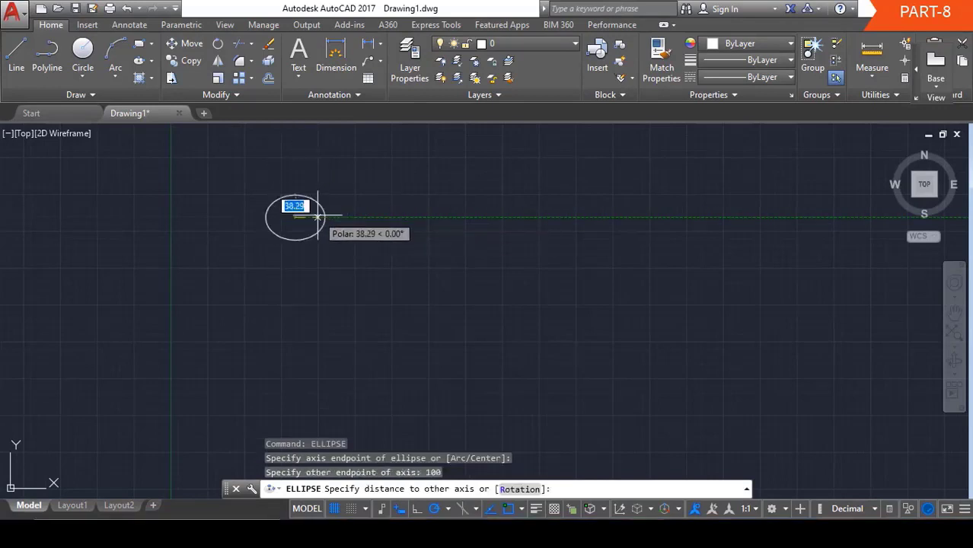
pyautogui.write('50')
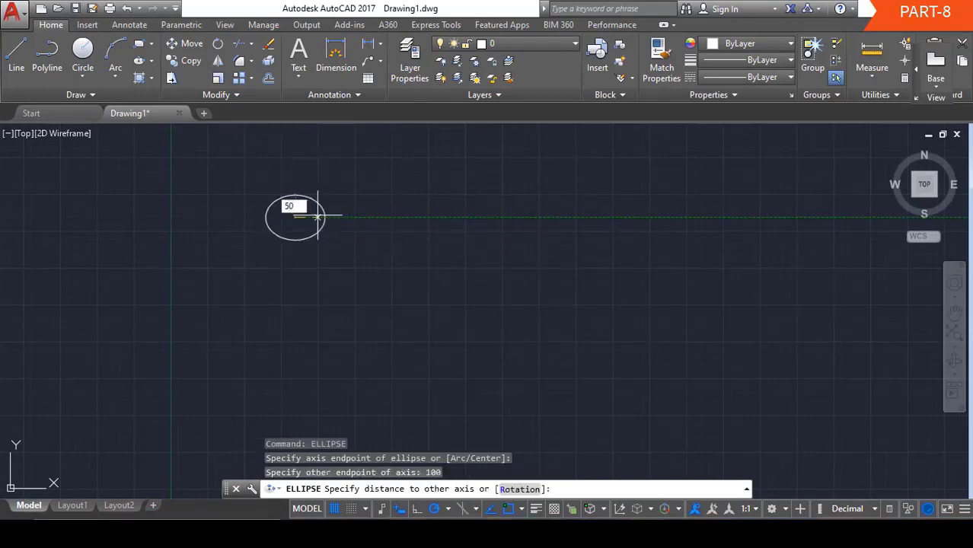
pyautogui.press('Return')
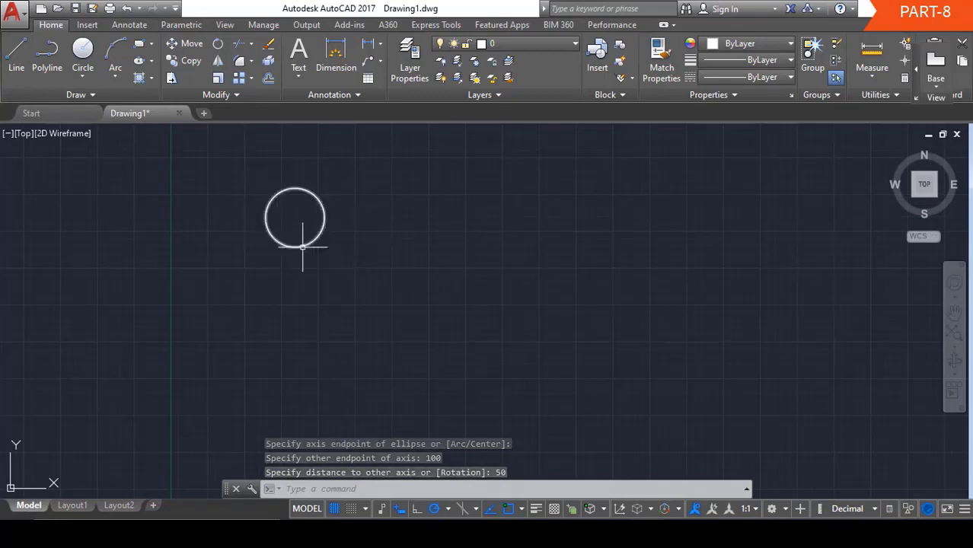
# Step: Delete the round ellipse, undo the deletion, then delete it again
pyautogui.click(309, 246)
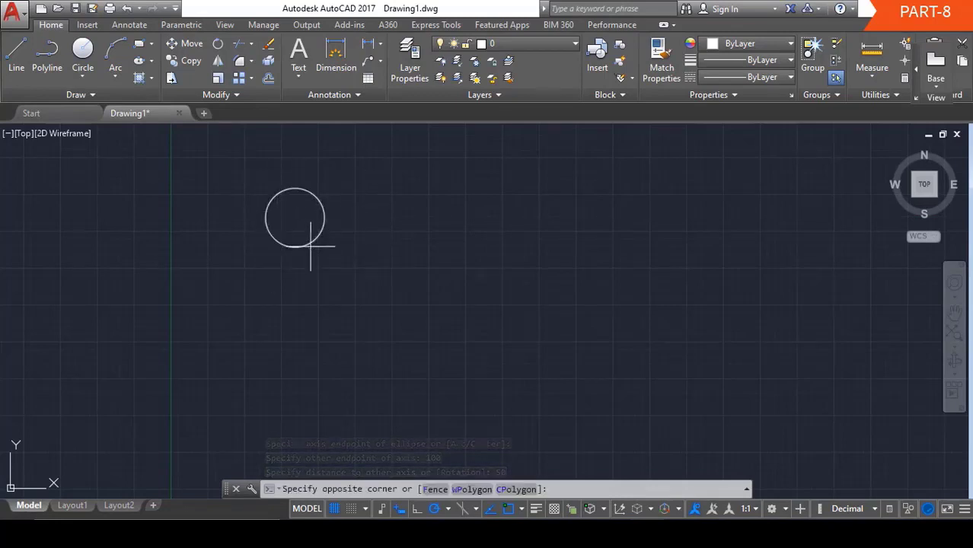
pyautogui.click(303, 246)
pyautogui.press('Delete')
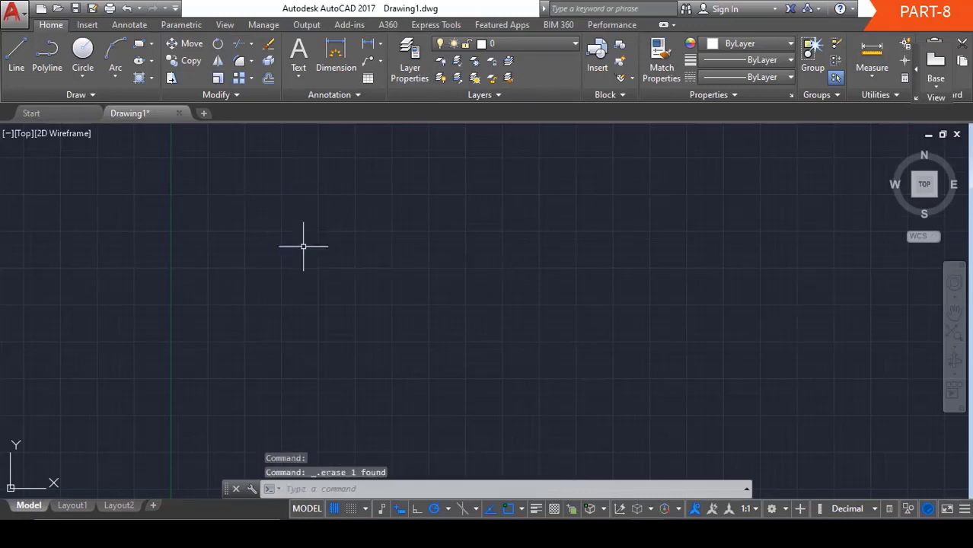
pyautogui.hotkey('ctrl', 'z')
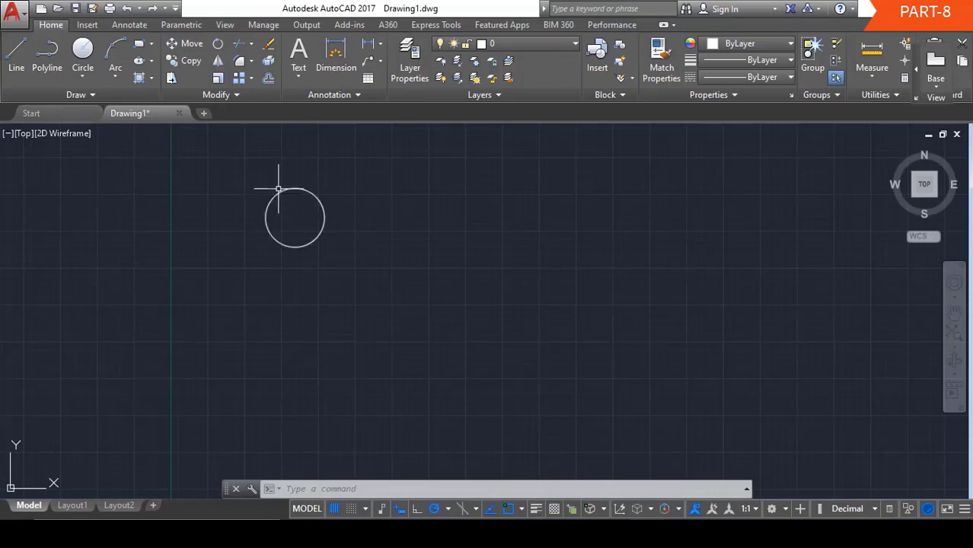
pyautogui.click(284, 188)
pyautogui.press('Delete')
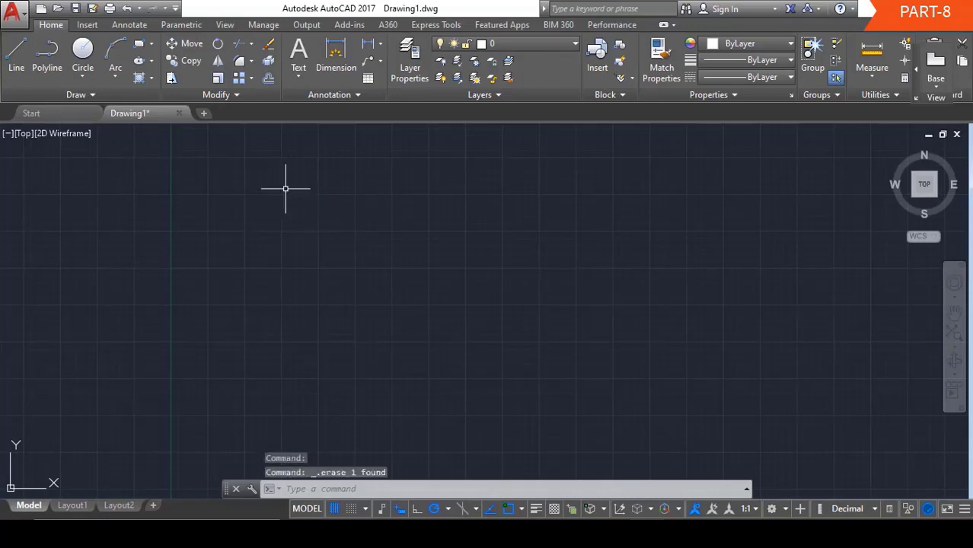
# Step: Draw a flat ellipse at upper left with a 100-unit axis and 25 to the other axis
pyautogui.write('el')
pyautogui.press('Return')
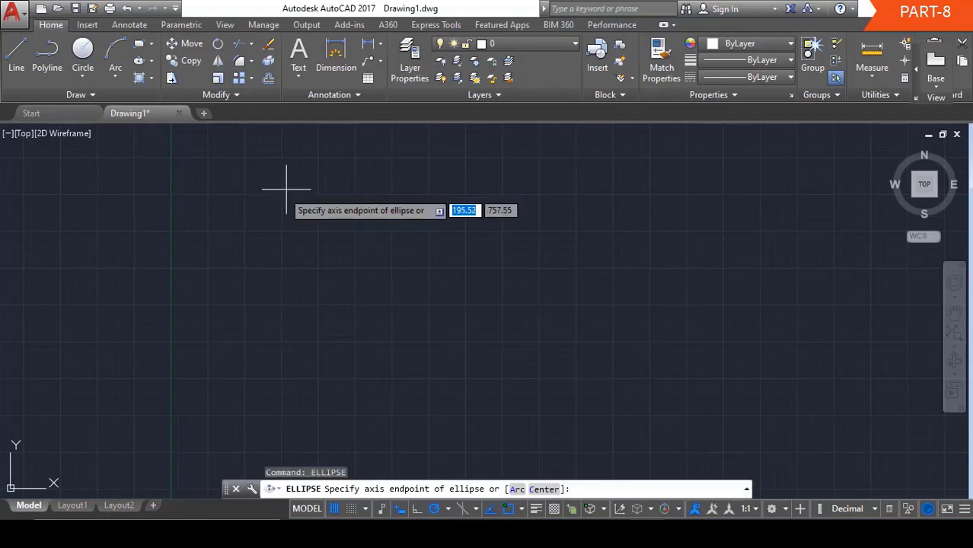
pyautogui.click(197, 205)
pyautogui.write('10')
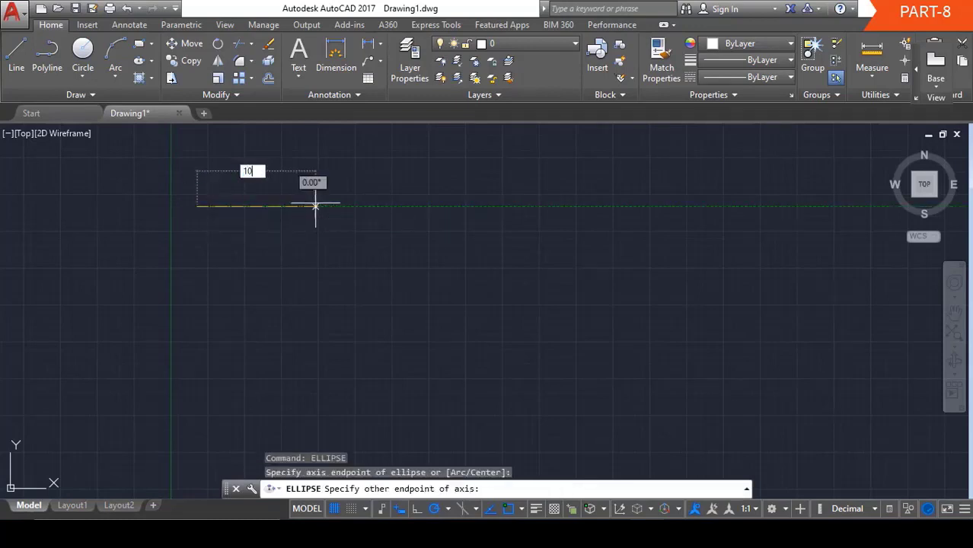
pyautogui.write('0')
pyautogui.press('Return')
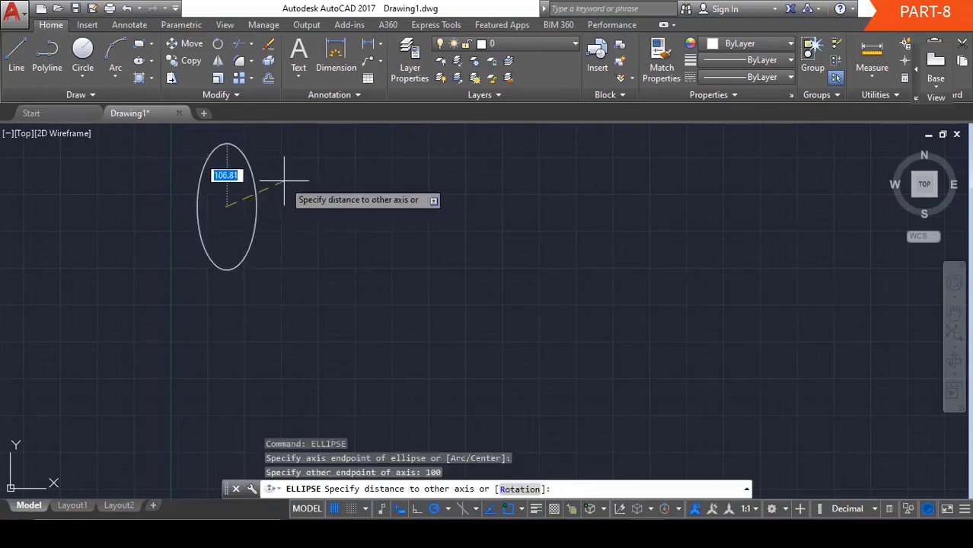
pyautogui.write('25')
pyautogui.press('Return')
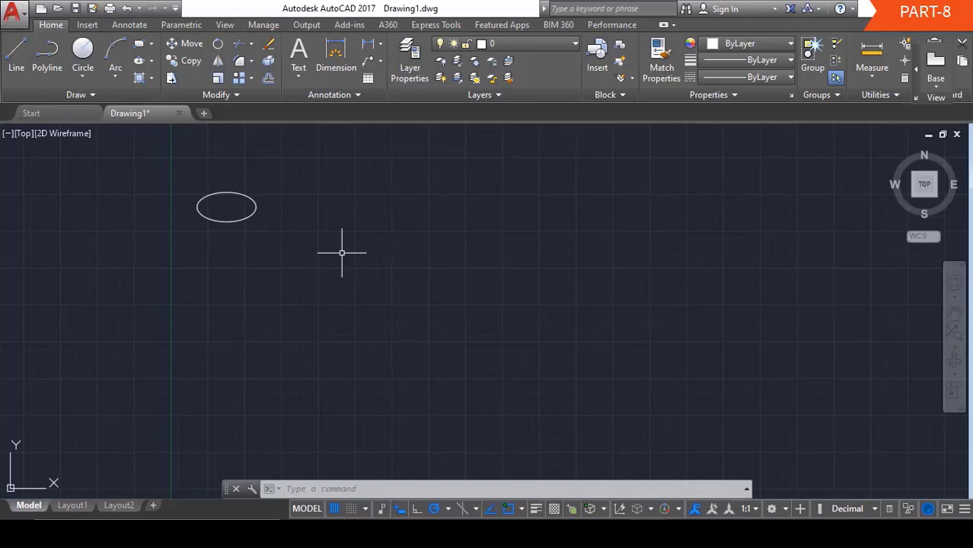
# Step: Draw an ellipse right of the first one with a 200-unit axis and 50 to the other axis
pyautogui.write('el')
pyautogui.press('Return')
pyautogui.click(306, 208)
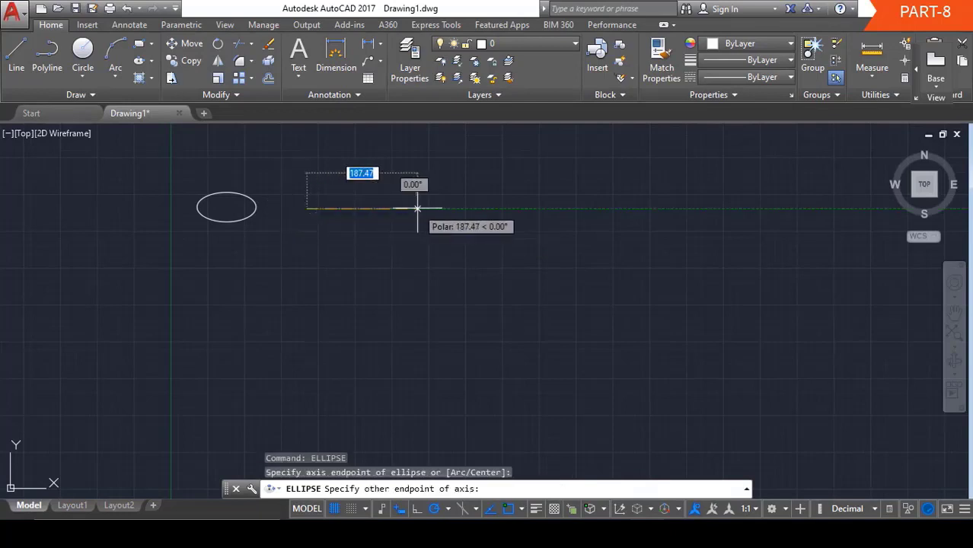
pyautogui.write('200')
pyautogui.press('Return')
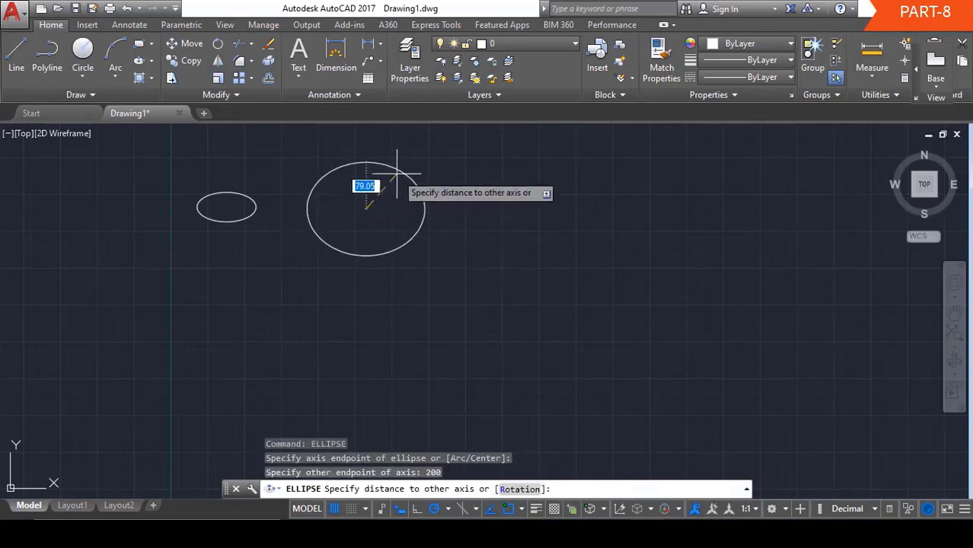
pyautogui.write('50')
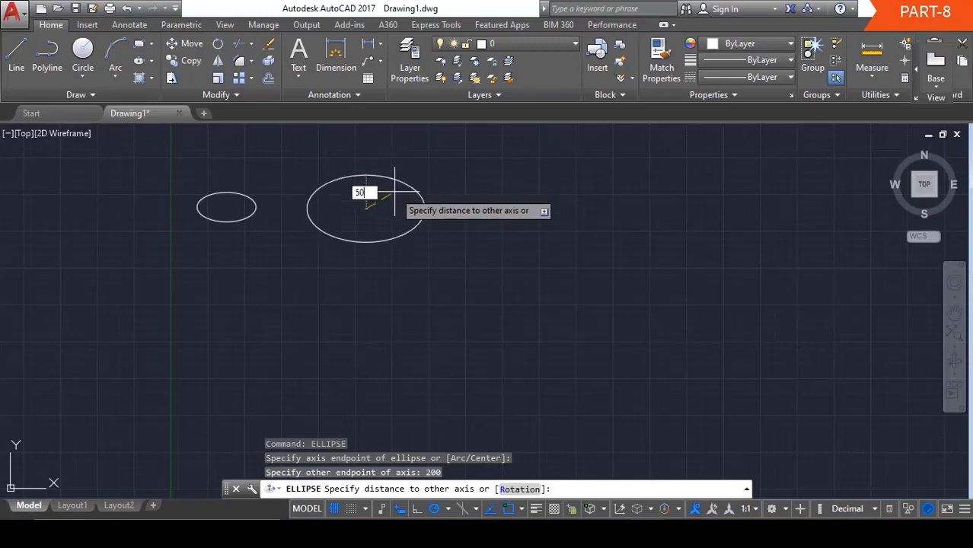
pyautogui.press('Return')
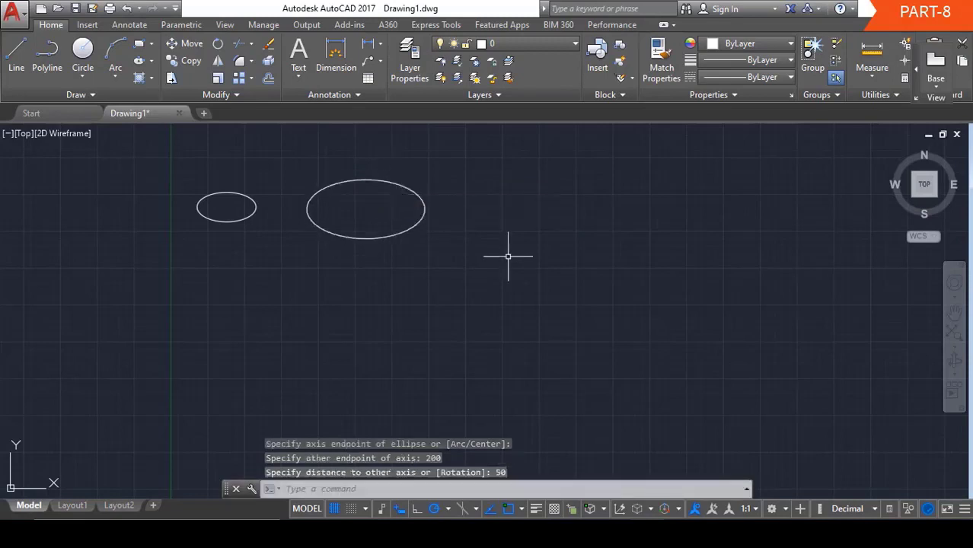
# Step: Draw the largest ellipse further right with a 300-unit axis and 75 to the other axis
pyautogui.write('el')
pyautogui.press('Return')
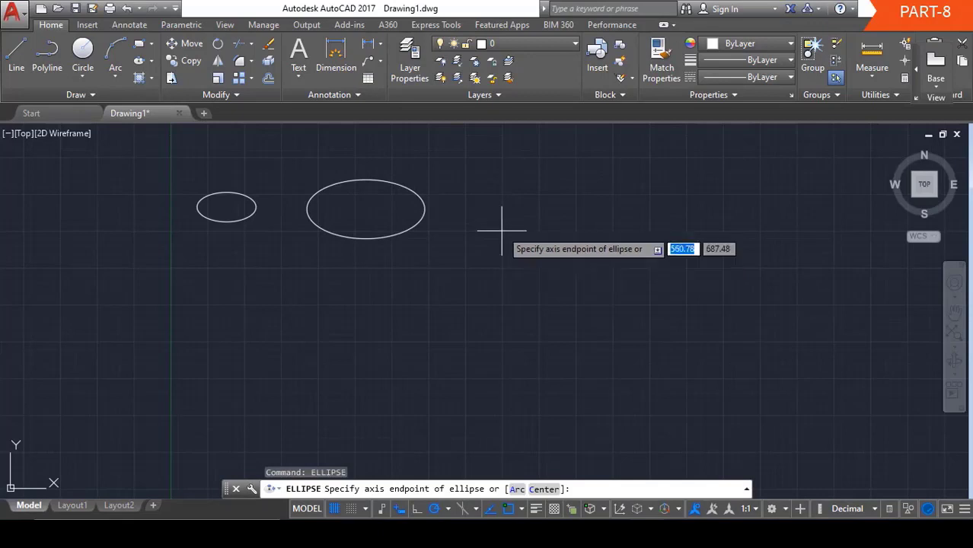
pyautogui.click(482, 207)
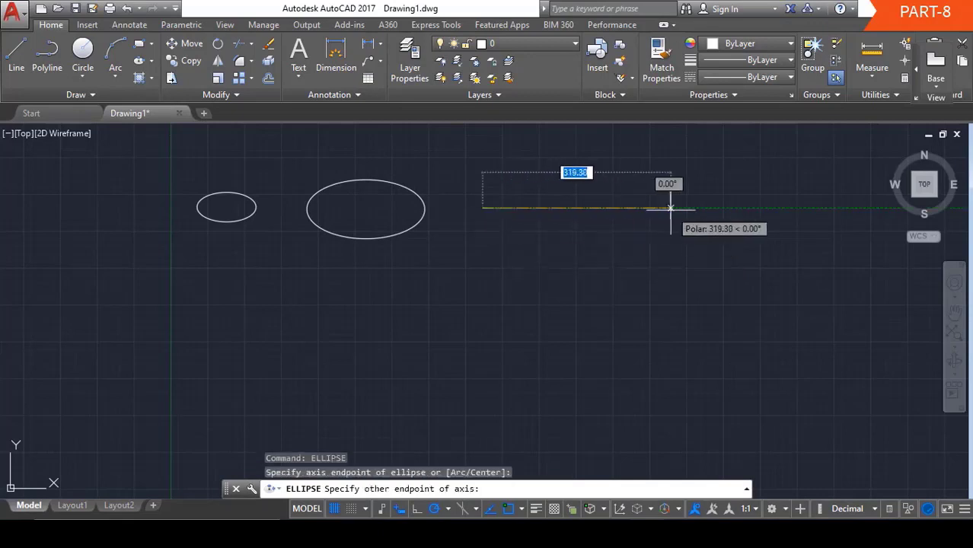
pyautogui.write('300')
pyautogui.press('Return')
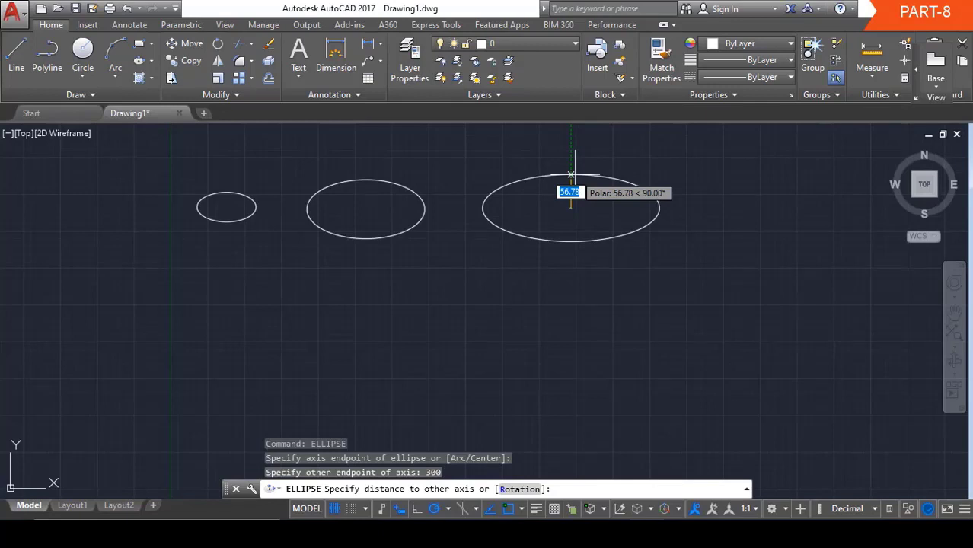
pyautogui.write('75')
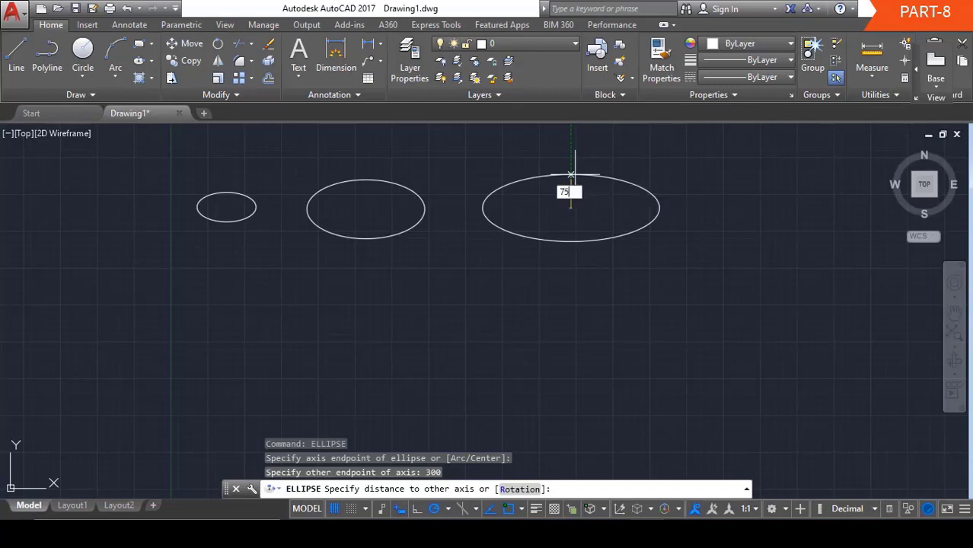
pyautogui.press('Return')
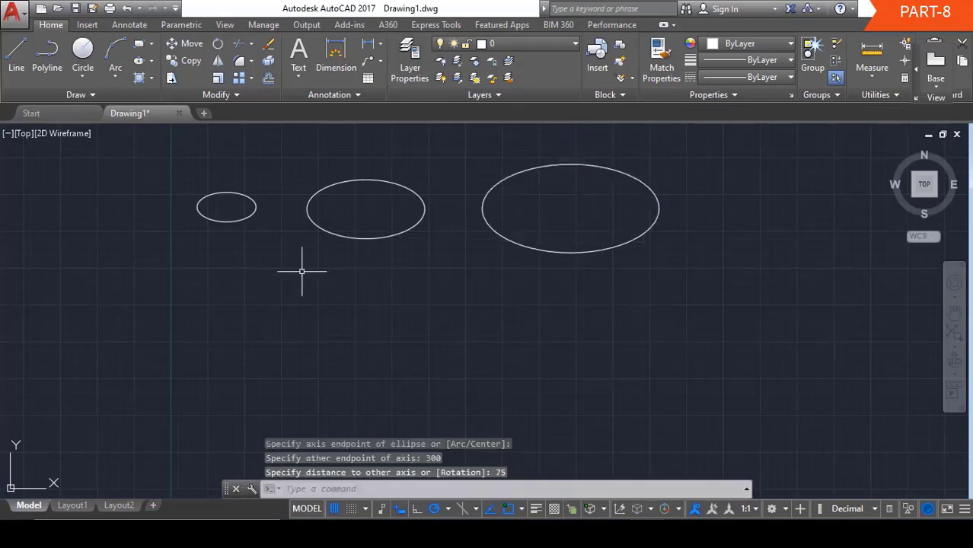